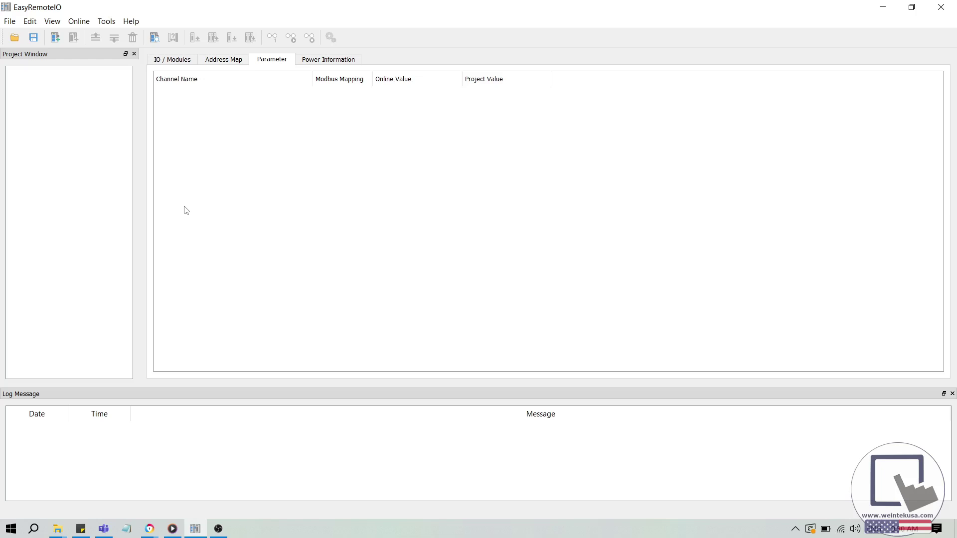
Scan the network to find the iR-ETN module and start editing its IP address
left_click(155, 39)
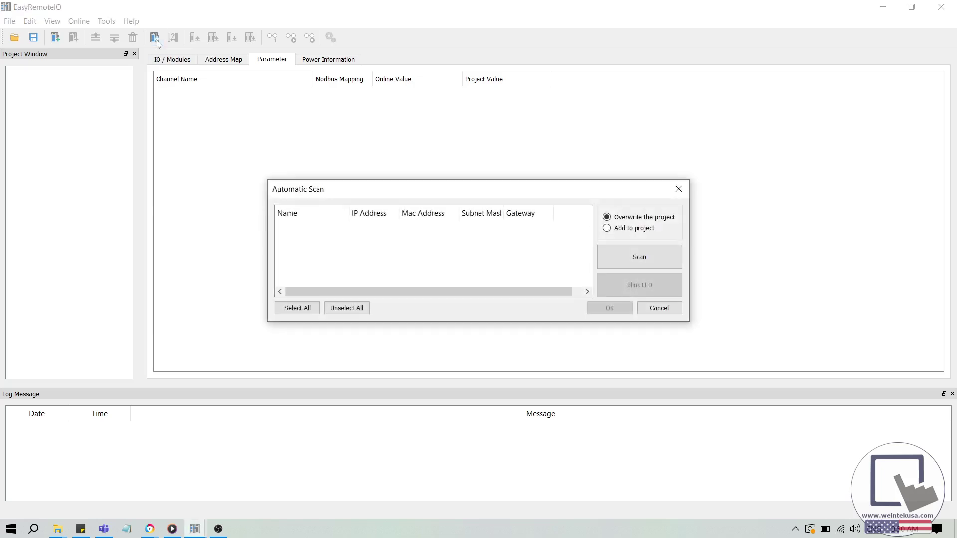
left_click(618, 255)
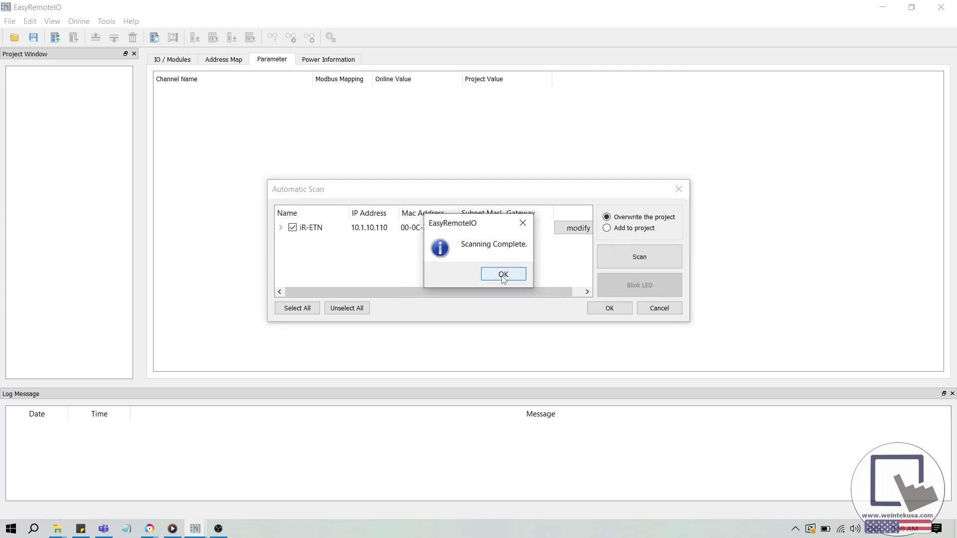
left_click(503, 274)
left_click(504, 274)
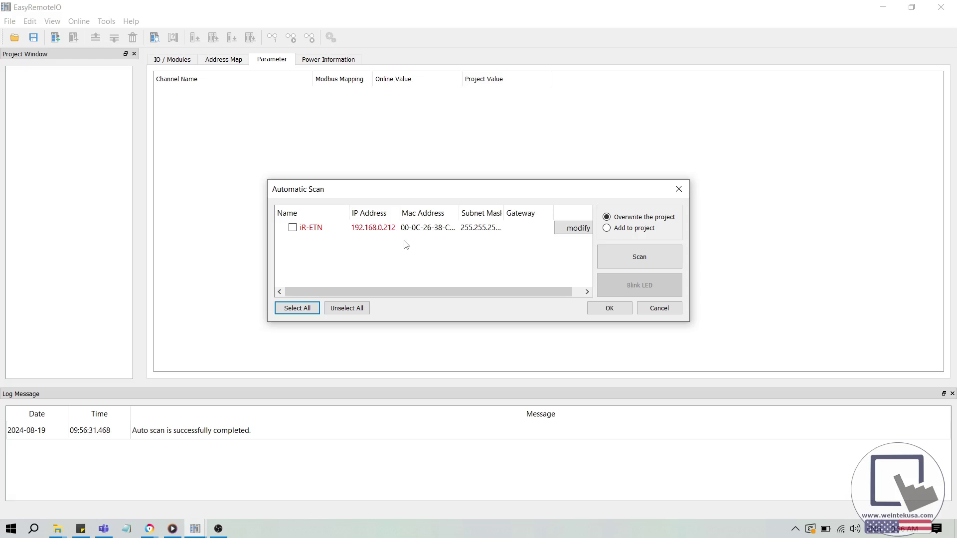
left_click(567, 229)
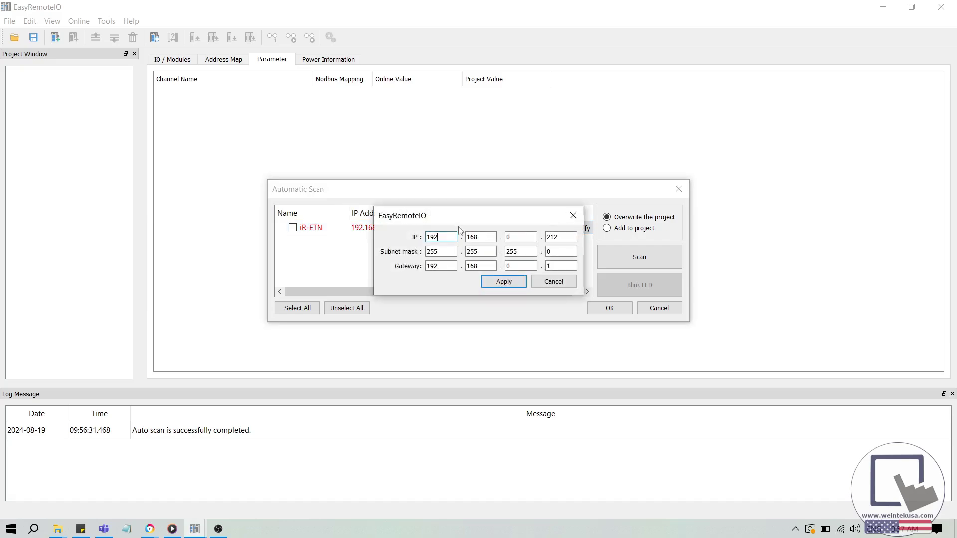
key("BackSpace")
key("BackSpace")
key("BackSpace")
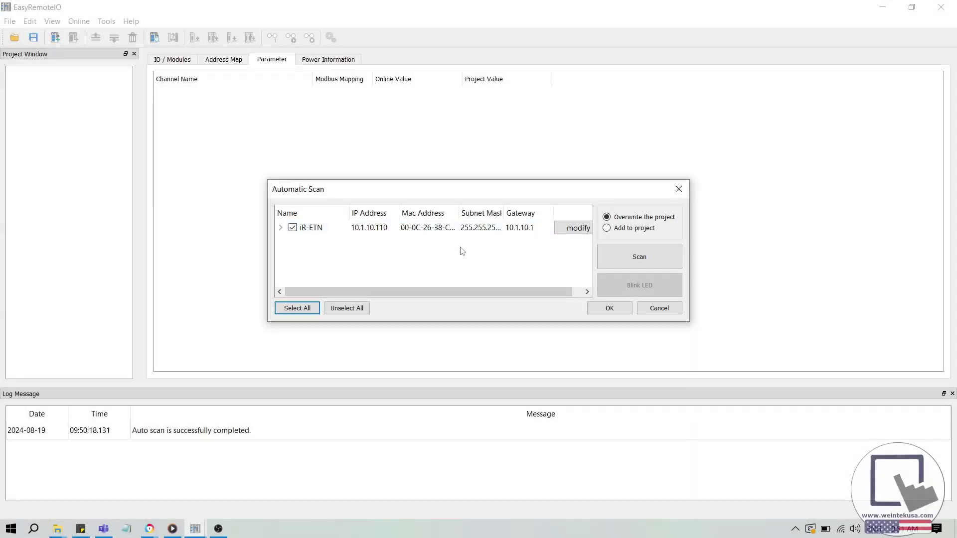
Add the found iR-ETN to the project and review Built-in 'II' IO channels and parameters
left_click(604, 308)
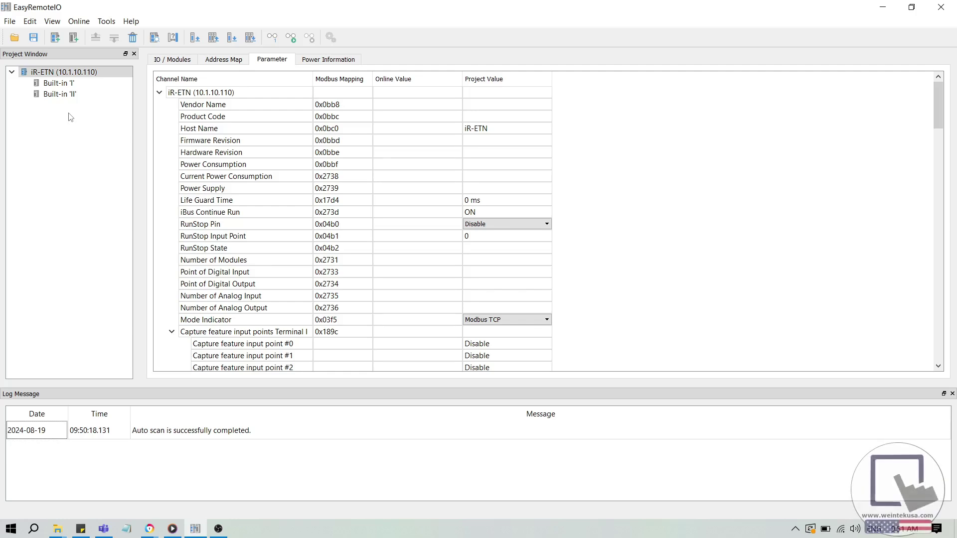
left_click(66, 96)
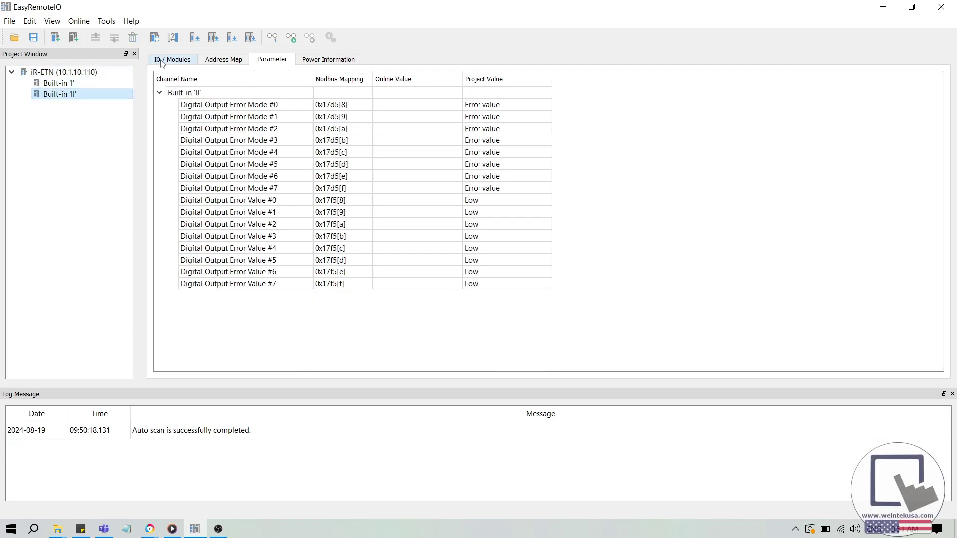
left_click(171, 60)
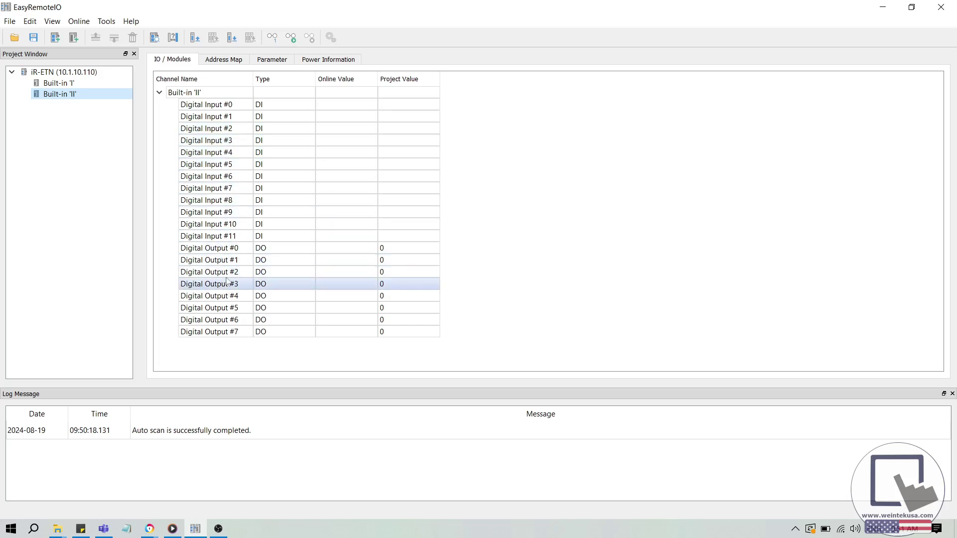
left_click(272, 60)
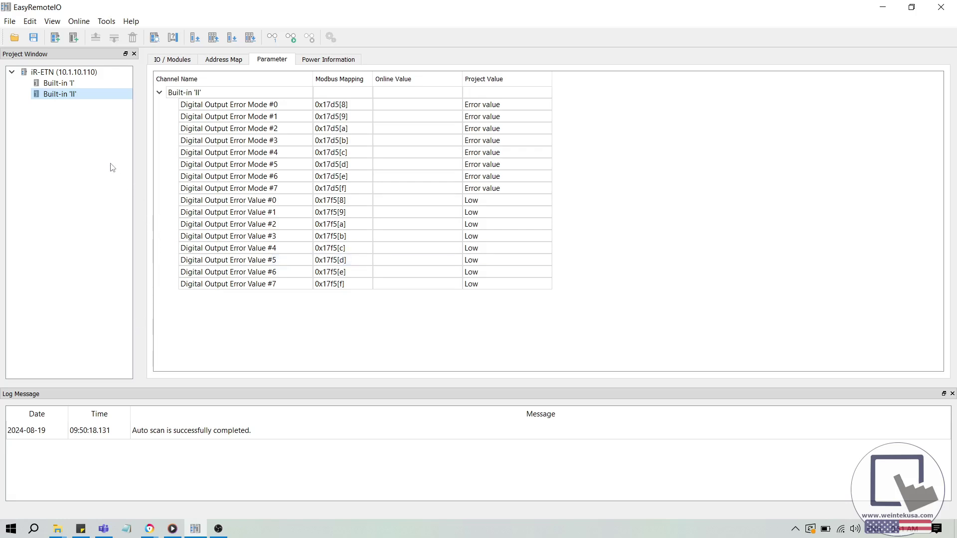
Select the iR-ETN, start live monitoring, and scroll down to the Simple Counter rows
left_click(75, 72)
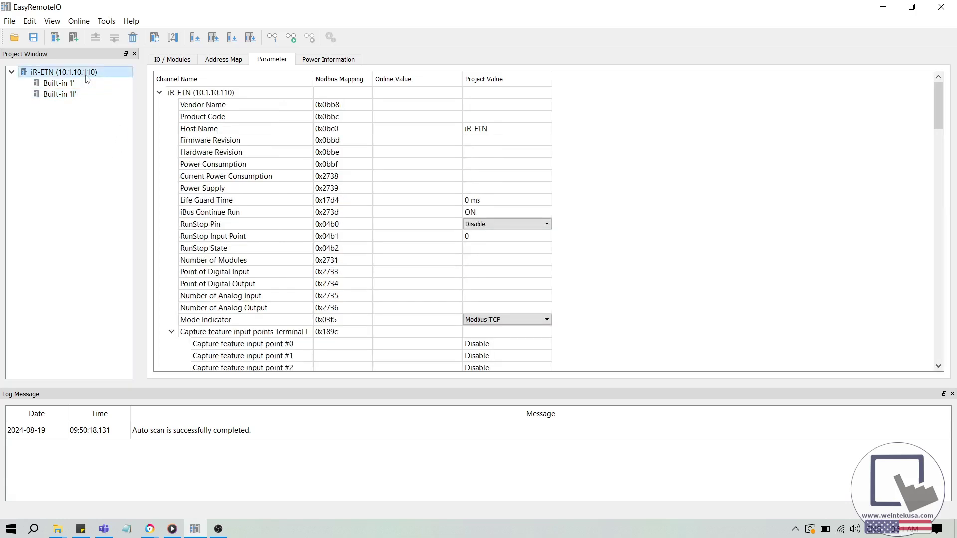
left_click(291, 38)
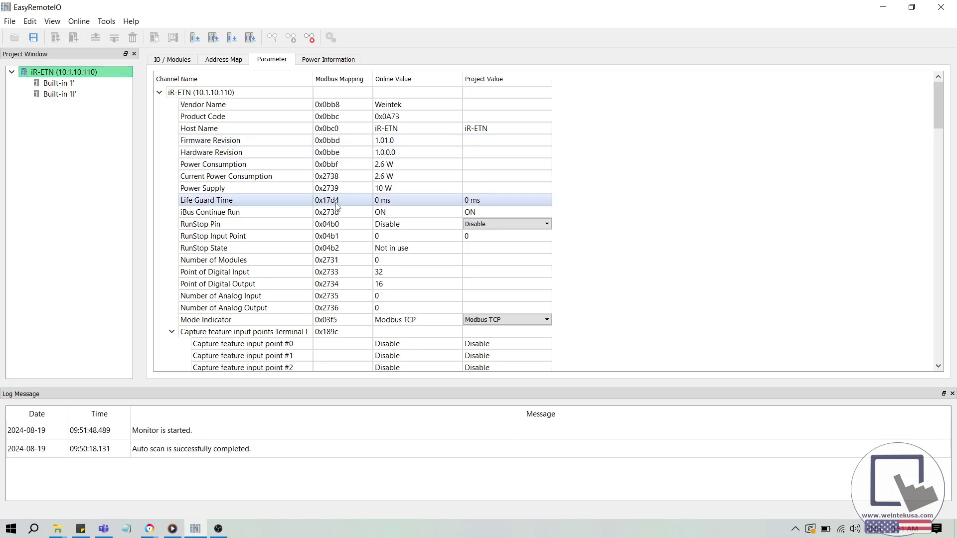
scroll(337, 205, "down", 2)
scroll(337, 205, "down", 3)
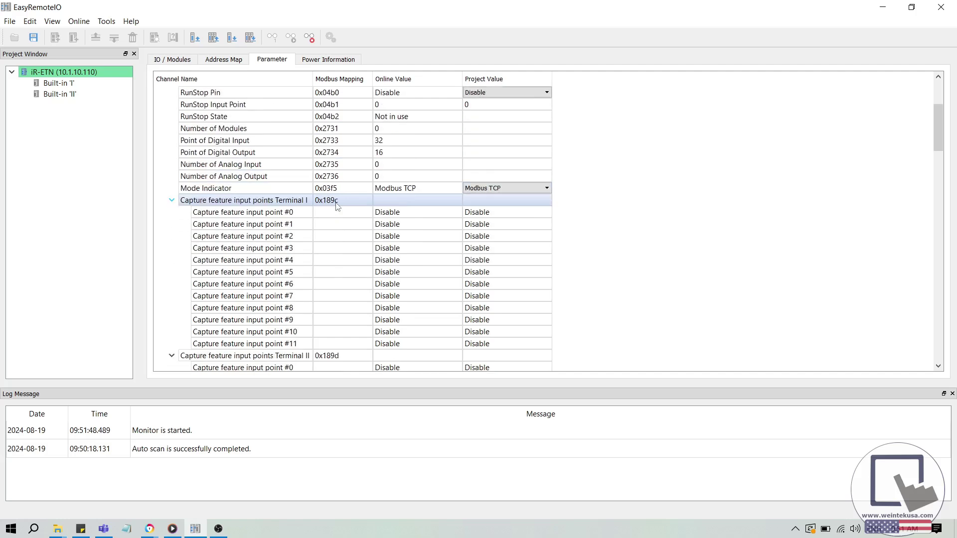
scroll(337, 205, "down", 3)
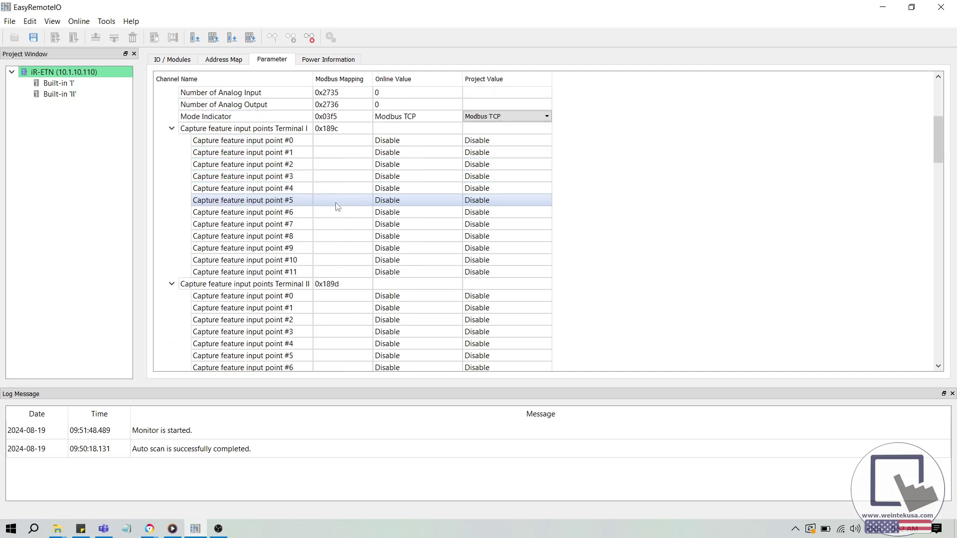
scroll(337, 205, "down", 3)
scroll(337, 205, "down", 2)
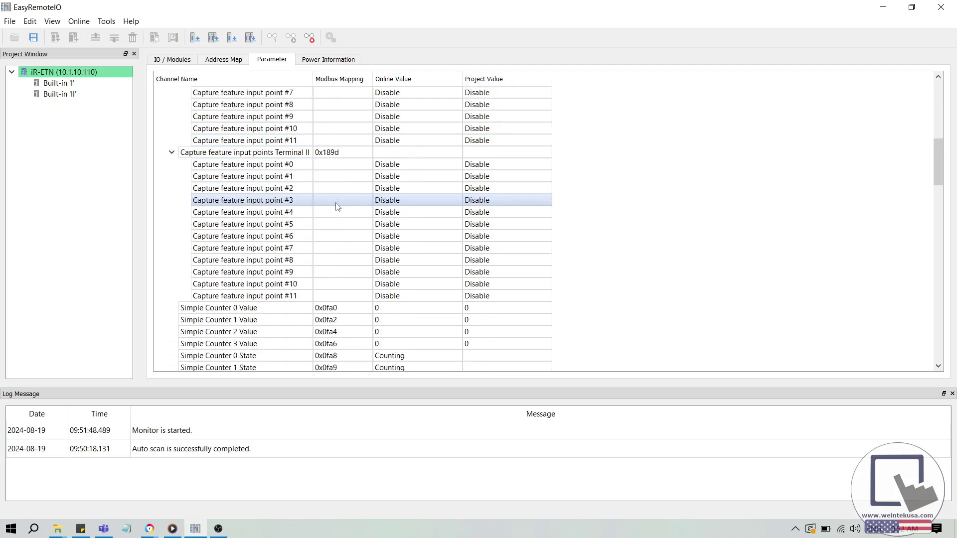
scroll(337, 205, "down", 2)
scroll(337, 205, "down", 1)
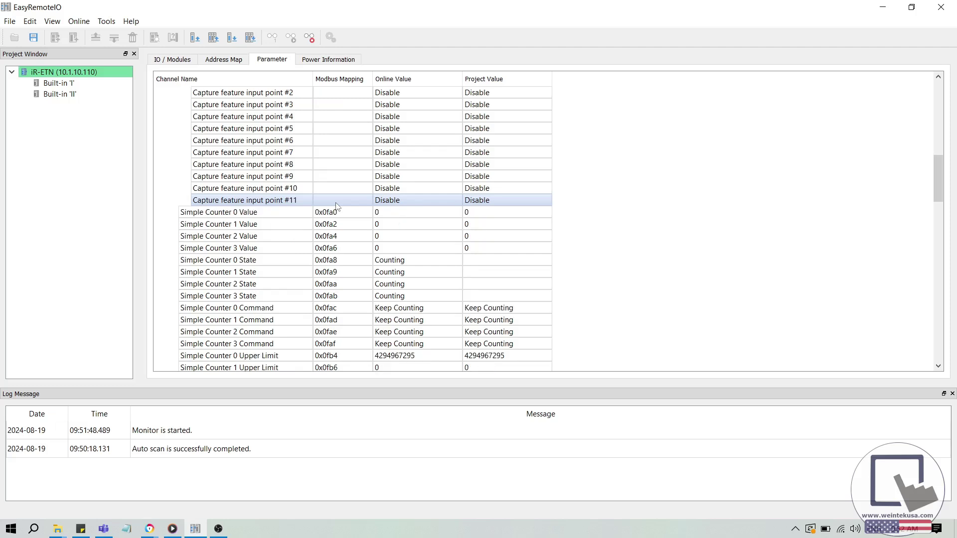
scroll(337, 206, "down", 2)
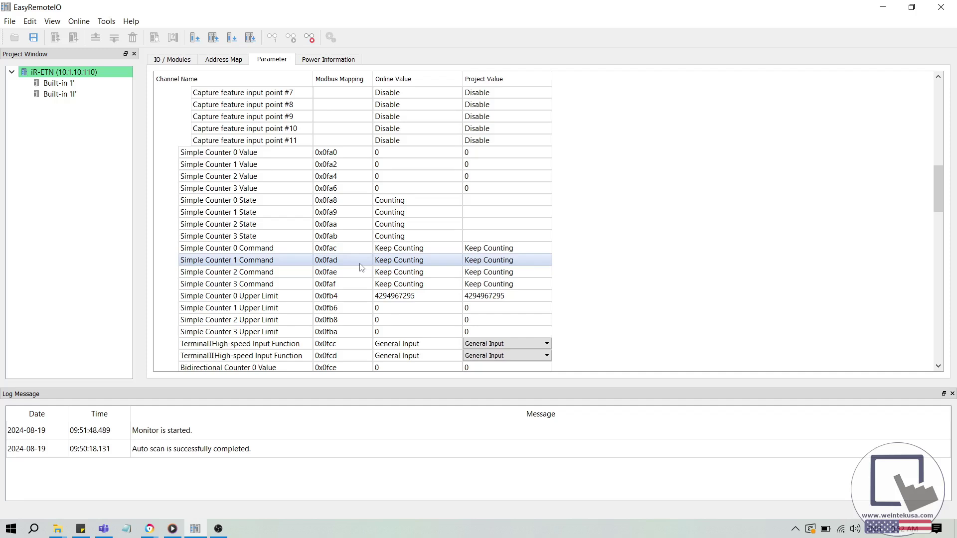
scroll(361, 268, "down", 1)
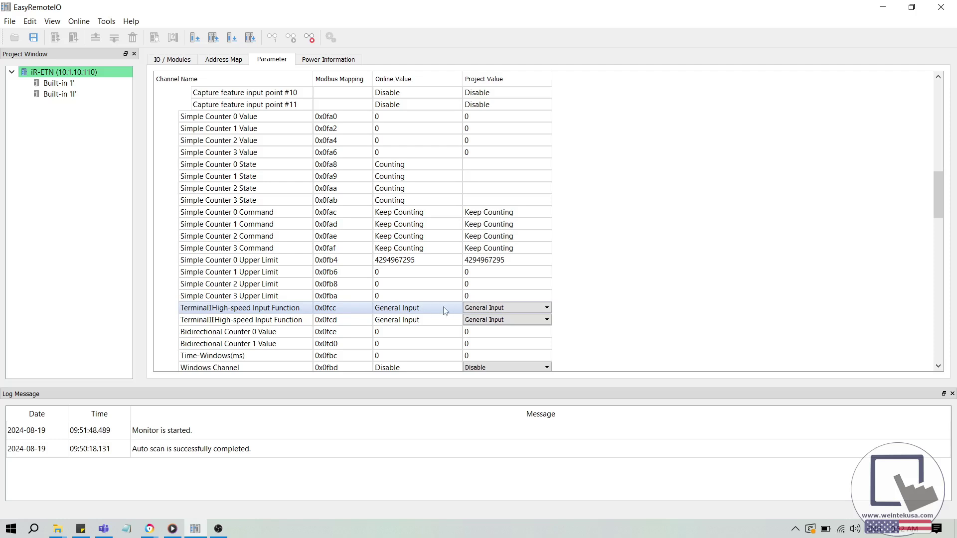
Set Terminal I's high-speed input function to Simple Counter 0/1 and download it to the device
left_click(475, 308)
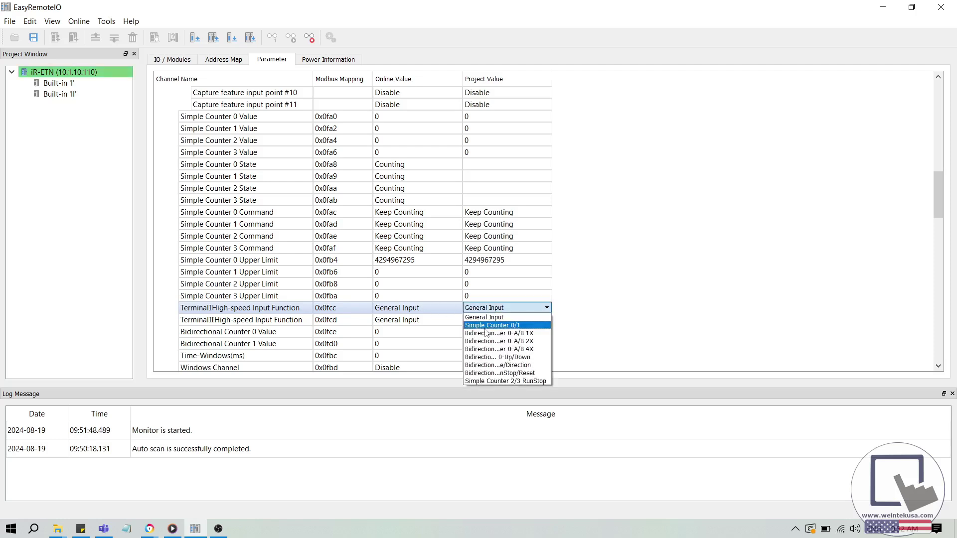
left_click(489, 318)
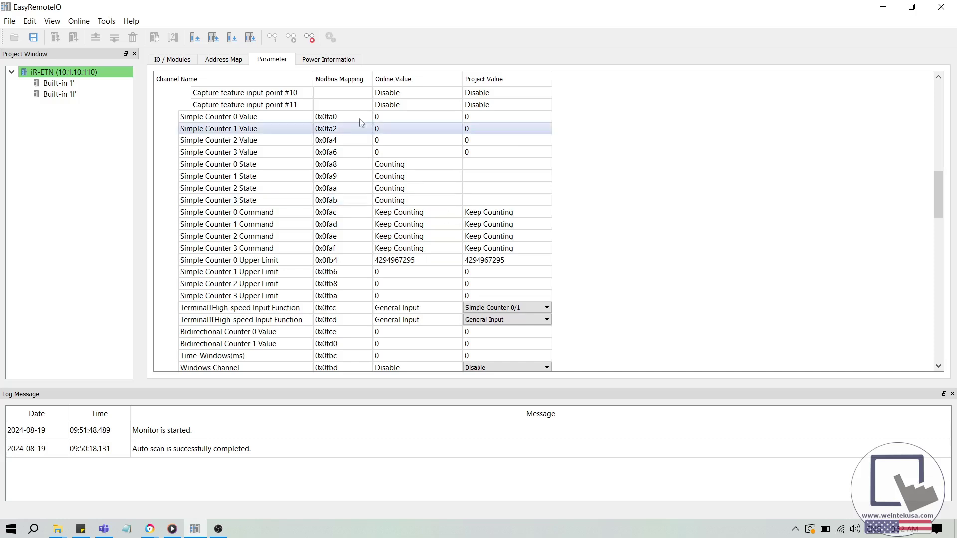
left_click(251, 38)
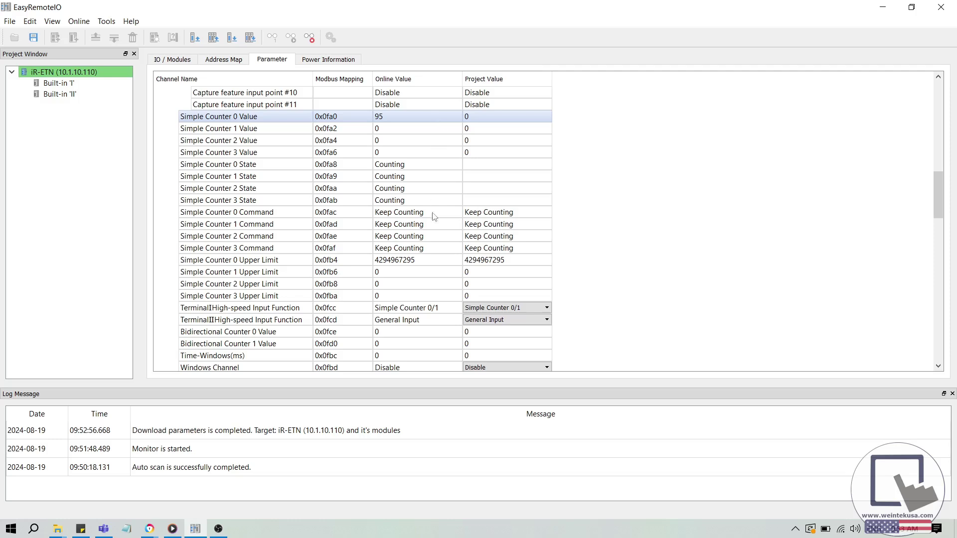
Set Time-Windows to 1000 ms and Windows Channel to Simple Counter0, then download to the device
left_click_drag(433, 260, 432, 275)
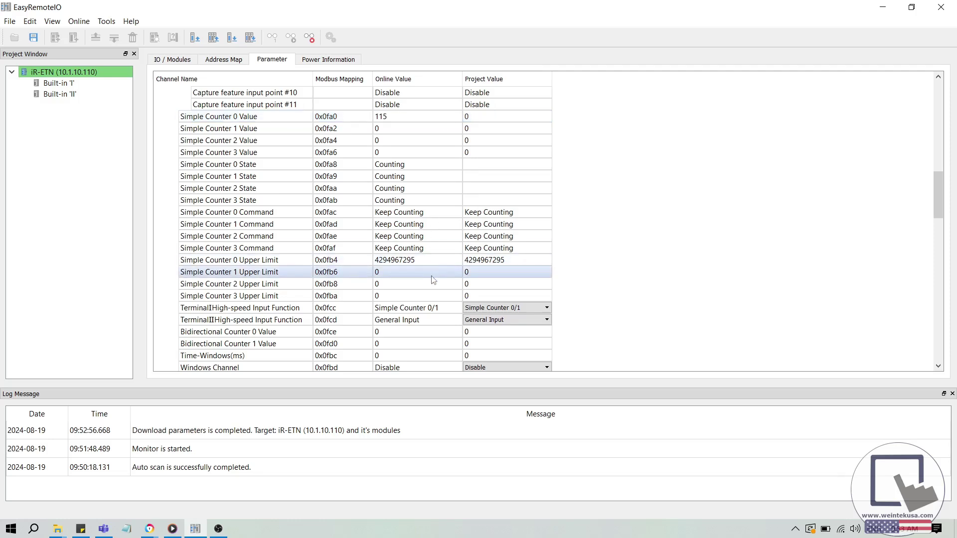
scroll(433, 280, "down", 1)
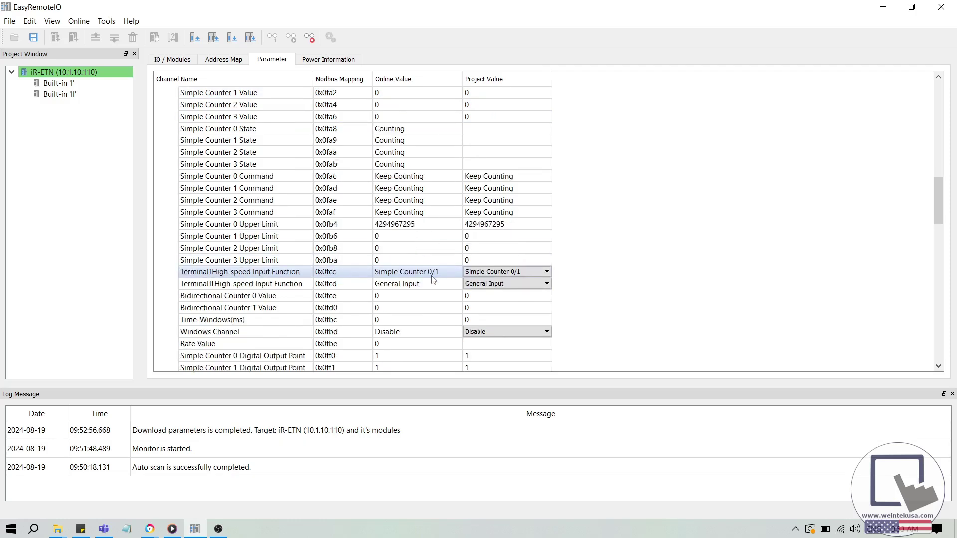
double_click(516, 319)
type("1000")
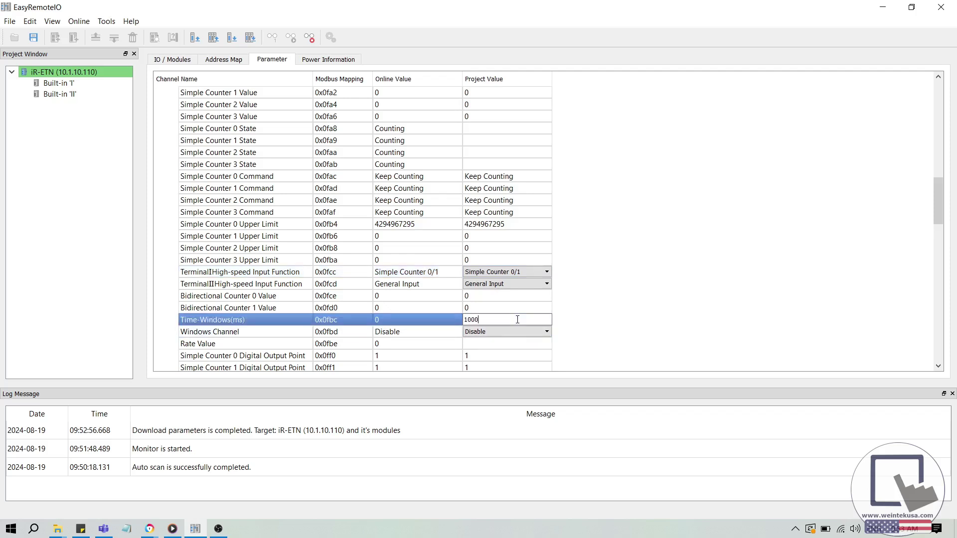
key("Return")
left_click(515, 331)
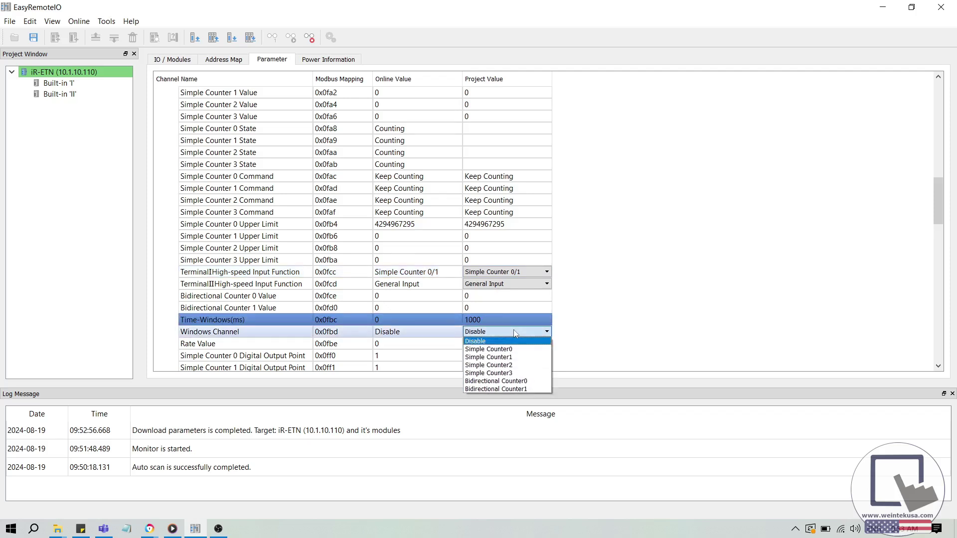
left_click(499, 350)
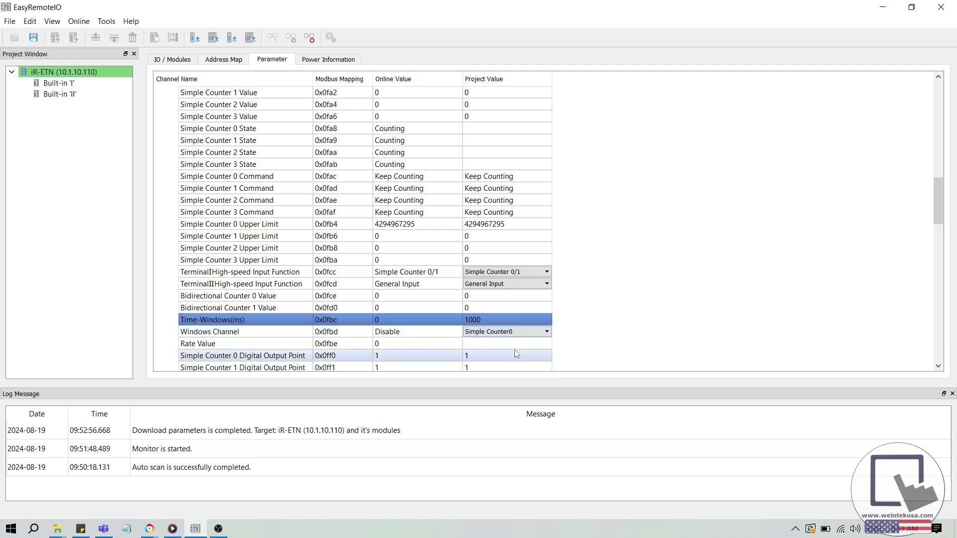
left_click(255, 40)
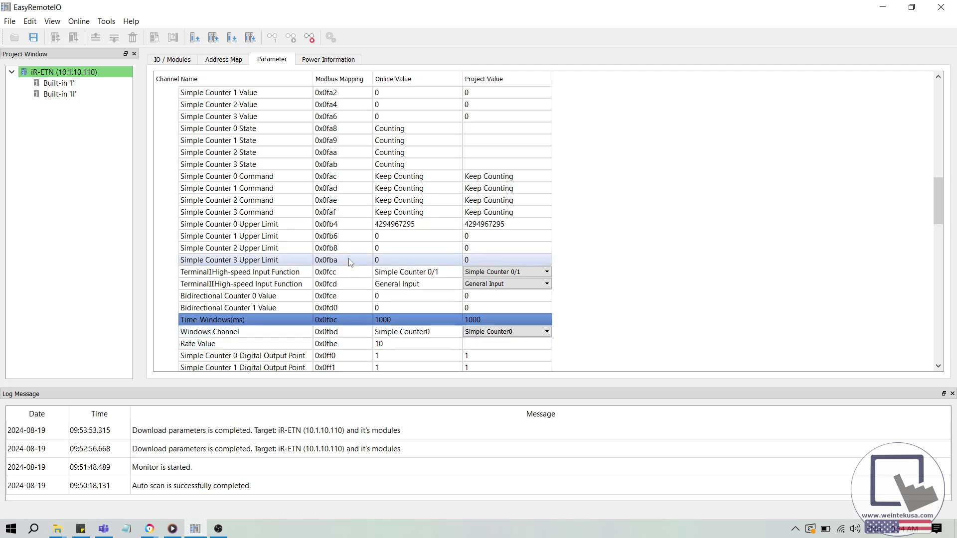
Show and enlarge the Modbus address details for Simple Counter 0 Upper Limit
double_click(341, 228)
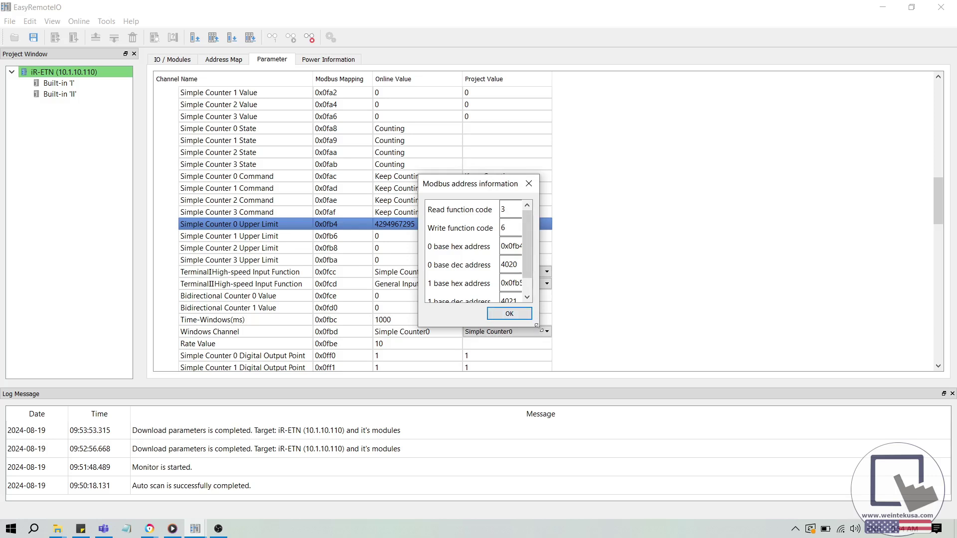
left_click_drag(538, 328, 613, 342)
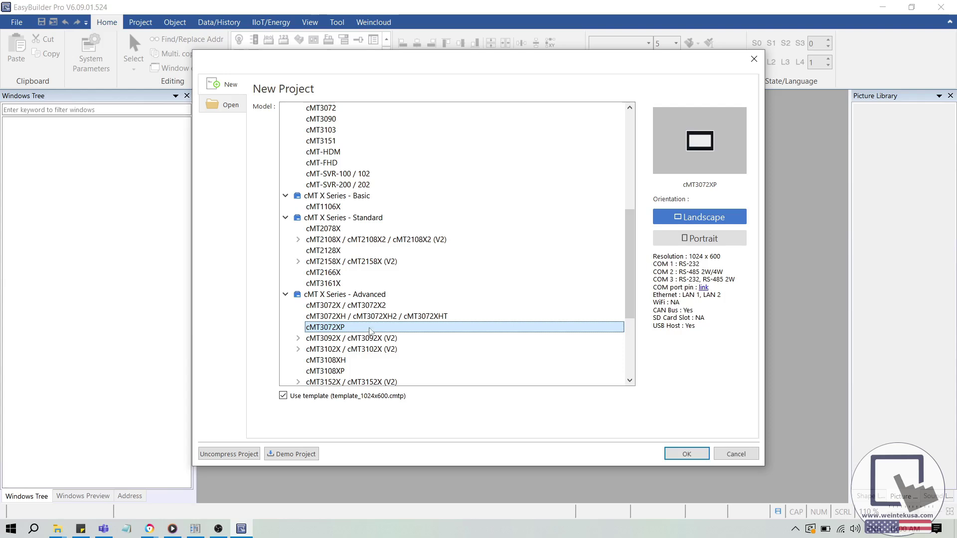
Create the cMT3072XP project and add a new generic MODBUS TCP/IP device
left_click(678, 454)
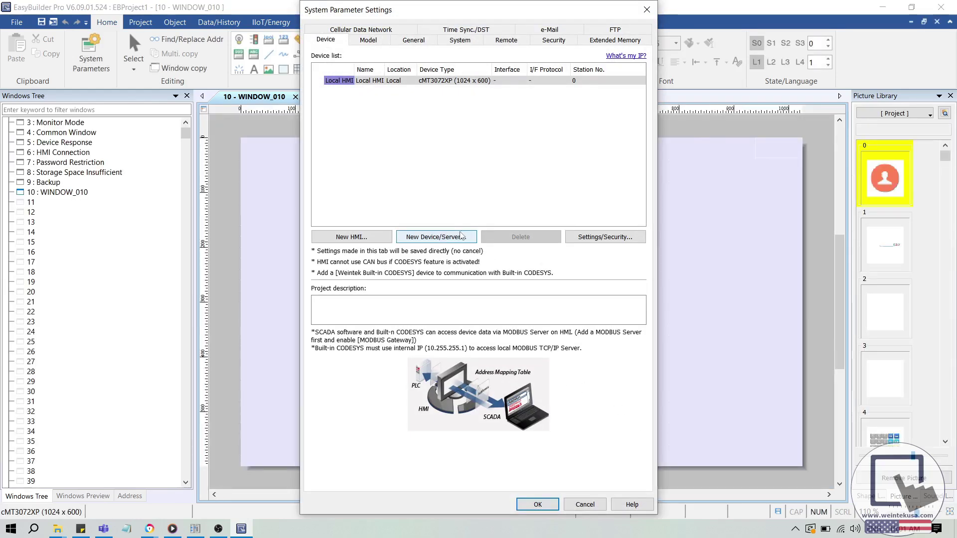
left_click(461, 237)
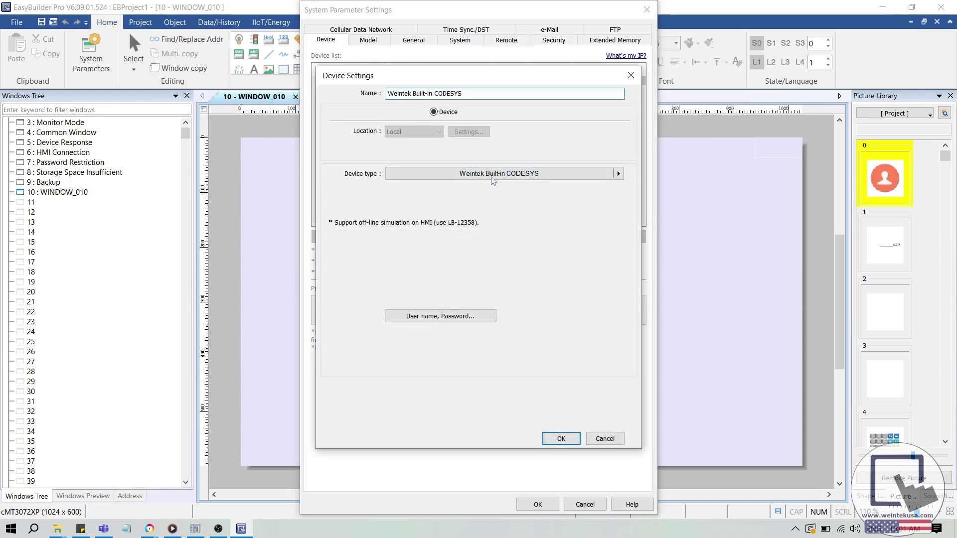
left_click(492, 175)
type("Modbus T")
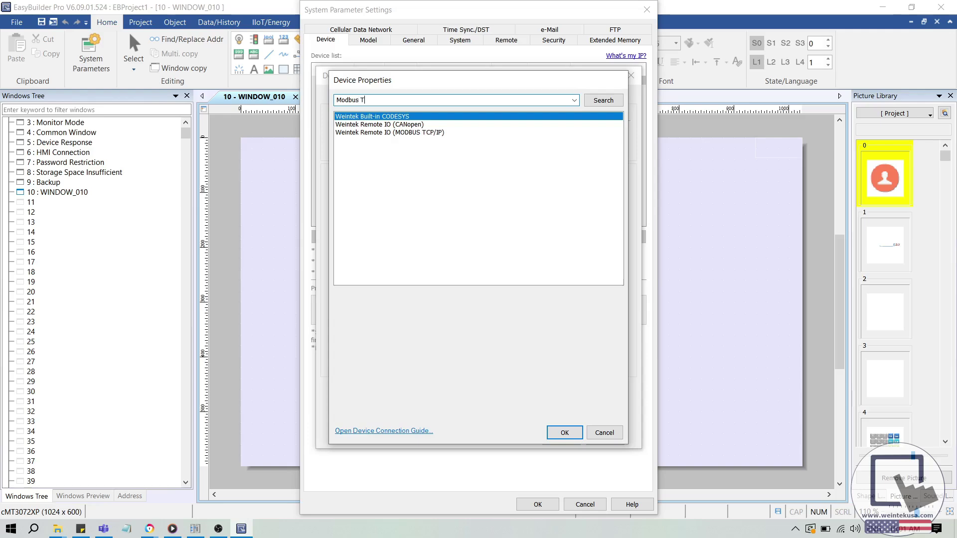
type("CP/IP")
key("Return")
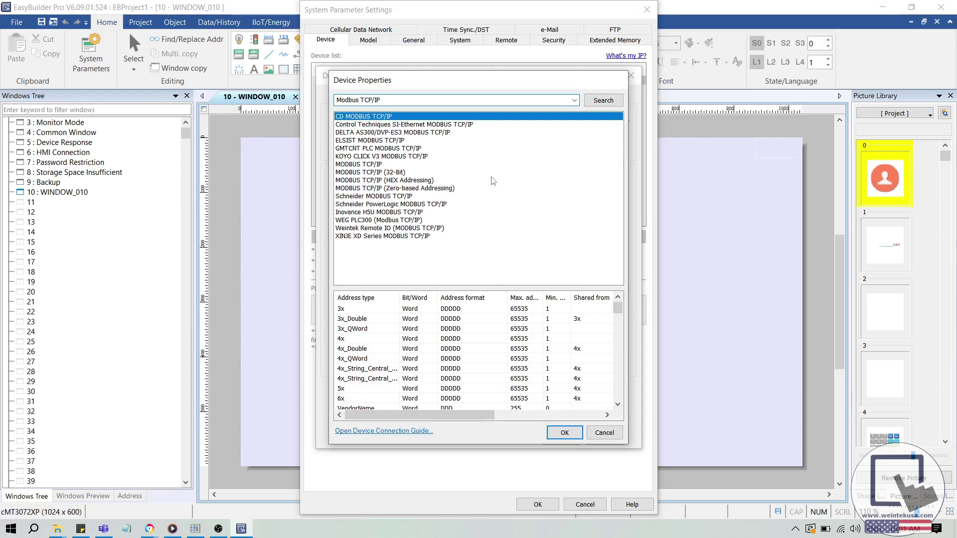
left_click(405, 165)
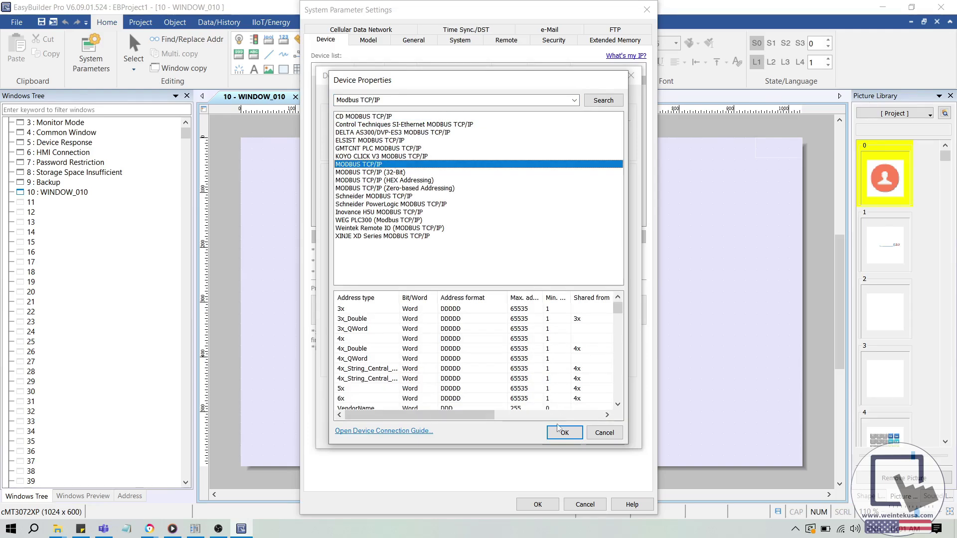
left_click(562, 432)
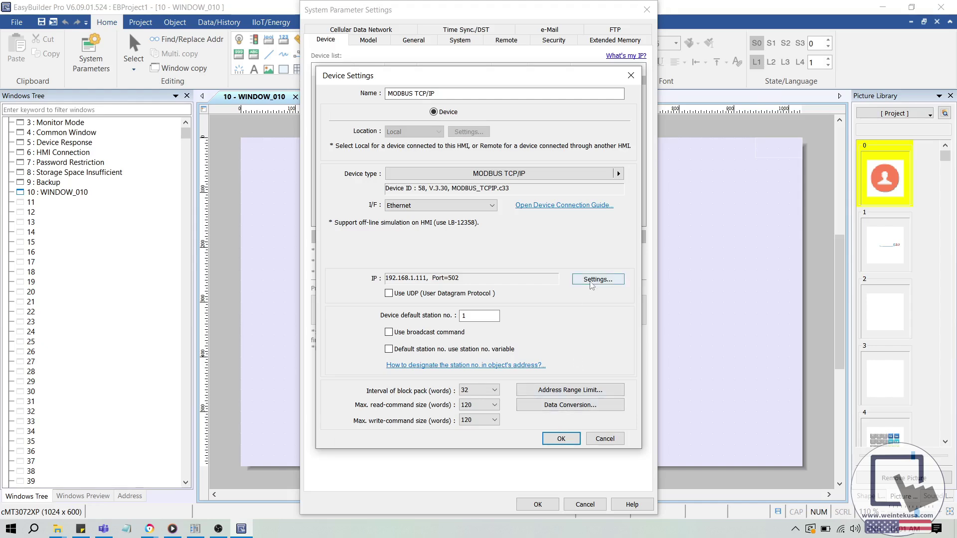
Set the device IP to 10.1.10.110 on port 502 and apply the system parameters
left_click(590, 282)
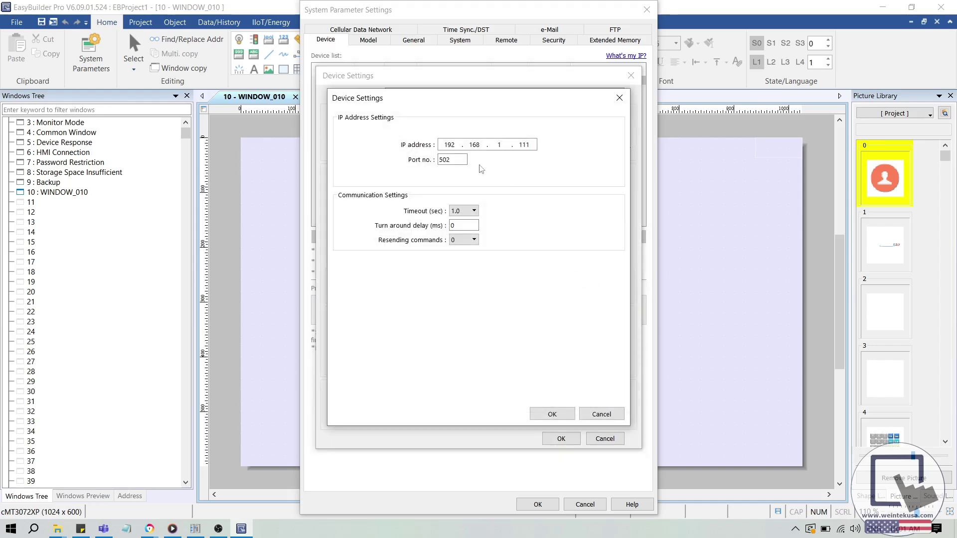
double_click(449, 145)
type("10.1.10.110")
left_click(557, 413)
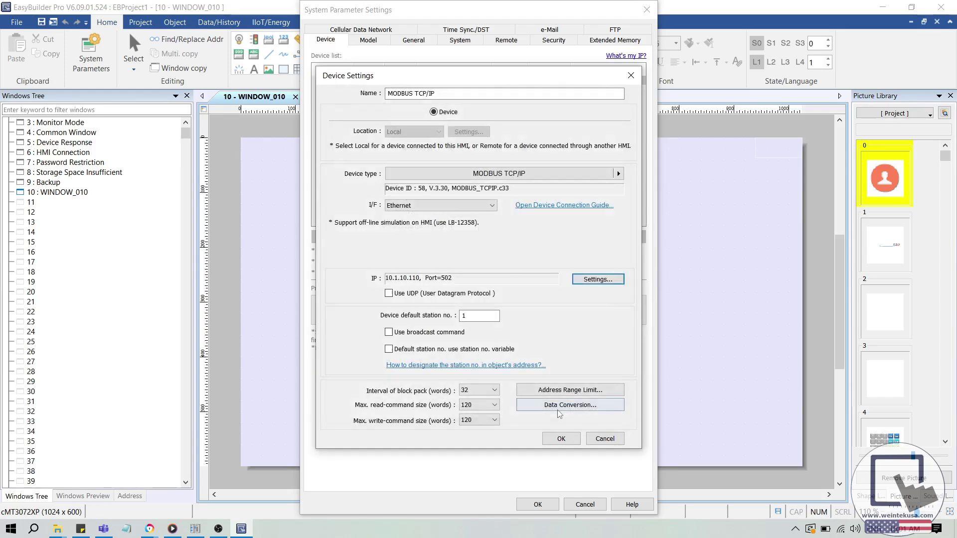
left_click(558, 439)
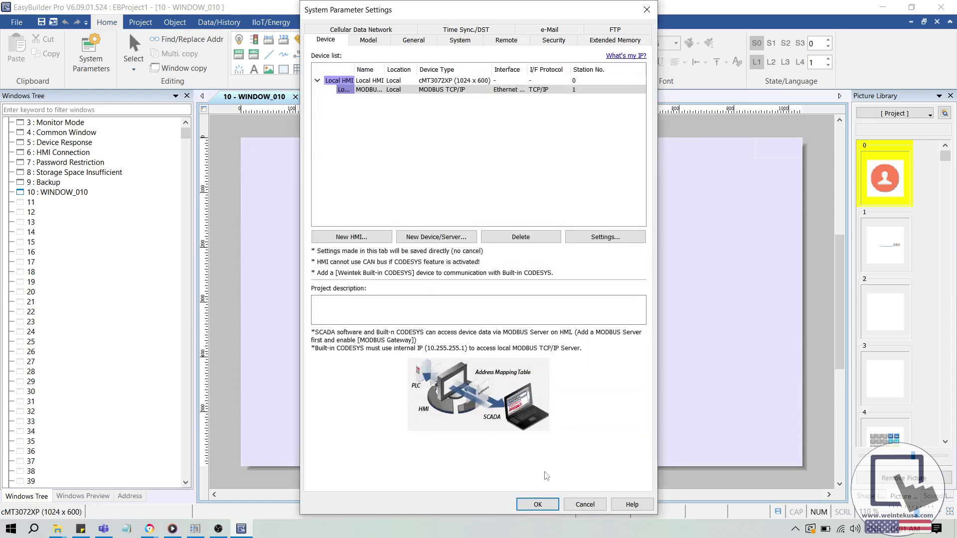
left_click(541, 507)
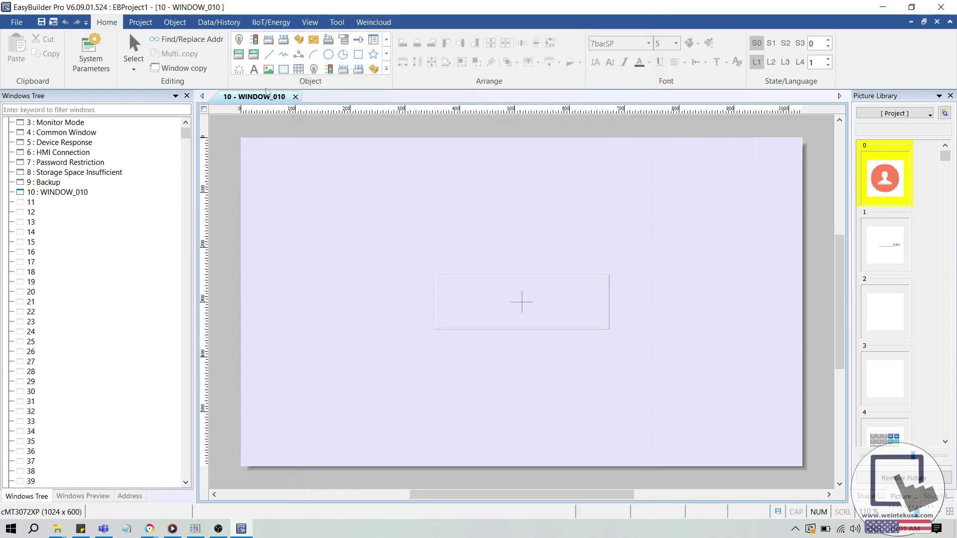
Start a new Numeric object and change its address type from 3x to 4x
left_click(241, 56)
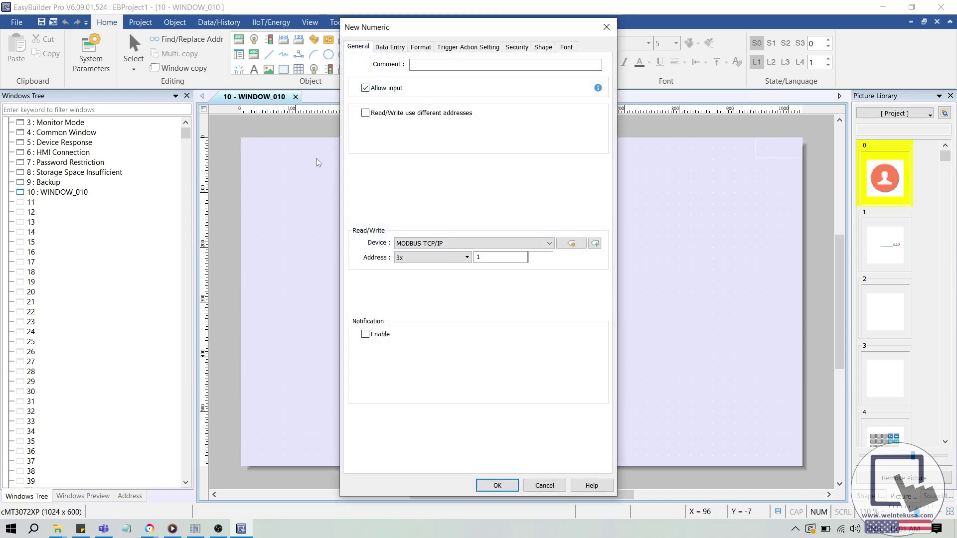
left_click(459, 256)
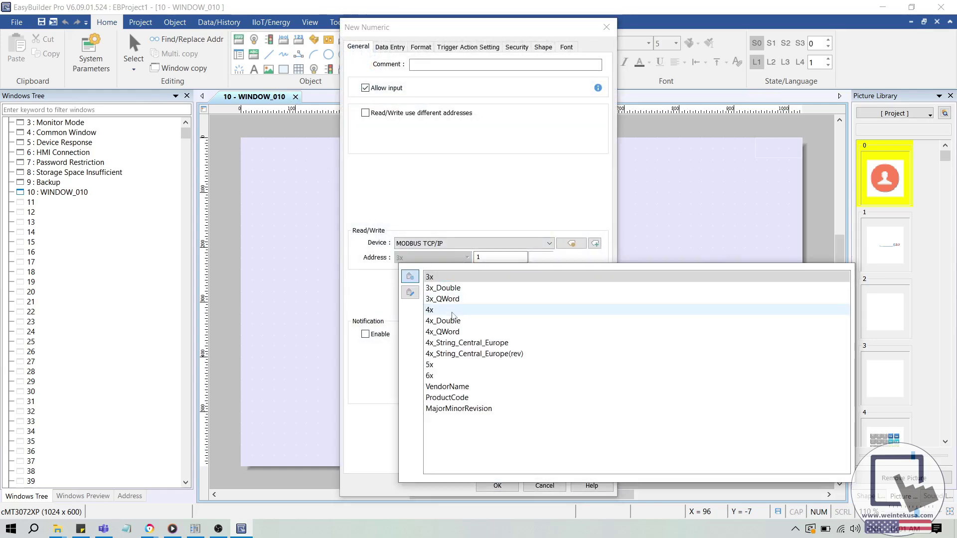
left_click(445, 315)
In EasyRemoteIO, look up Terminal I High-speed Input Function's Modbus address, 4045
left_click(199, 528)
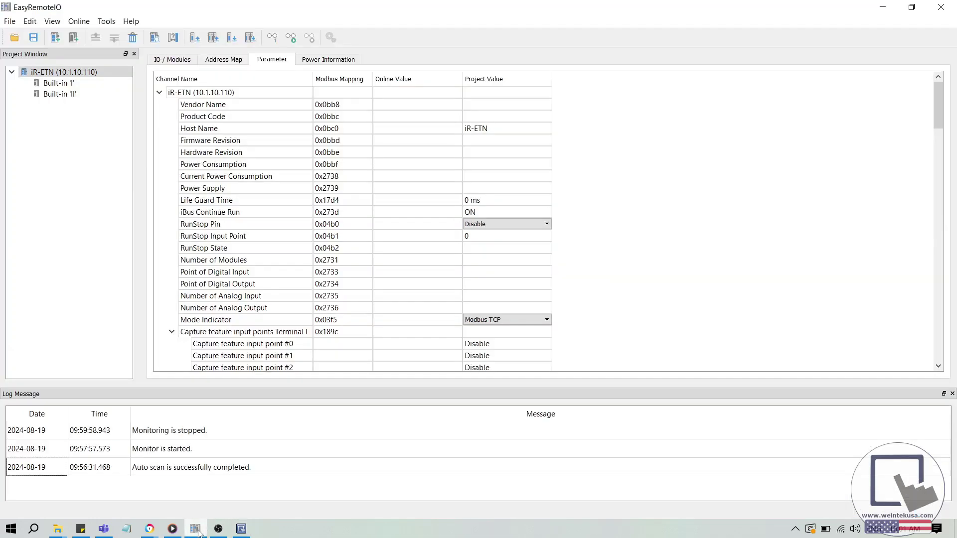
scroll(294, 307, "down", 15)
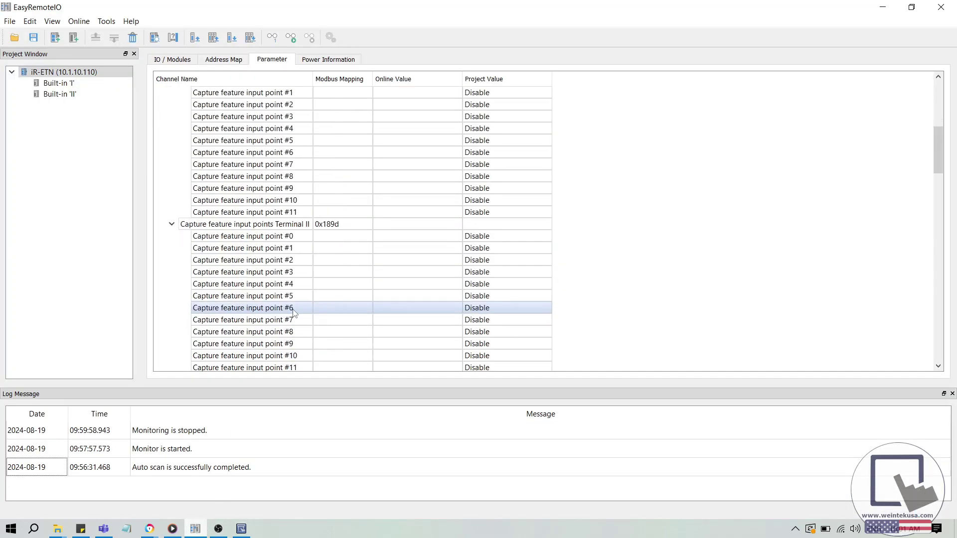
double_click(352, 297)
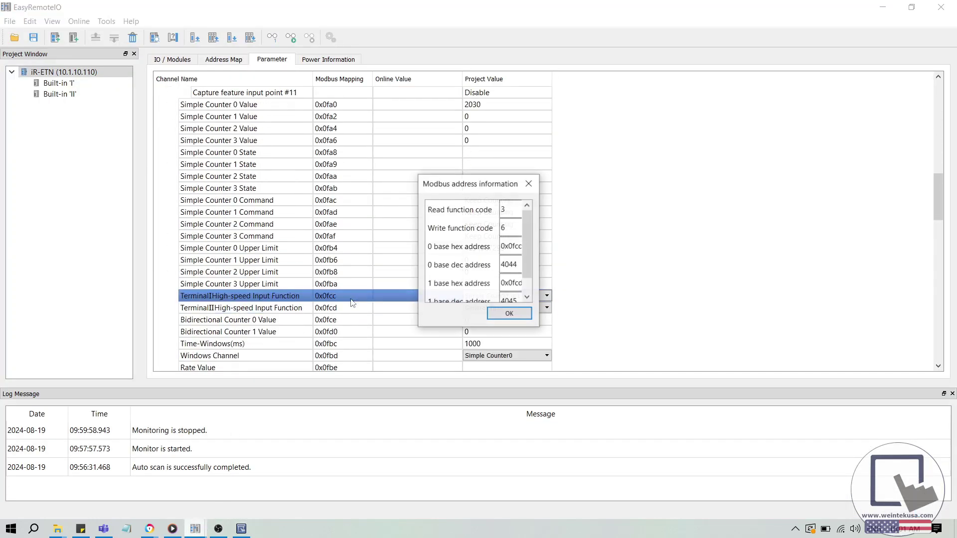
left_click_drag(542, 323, 577, 344)
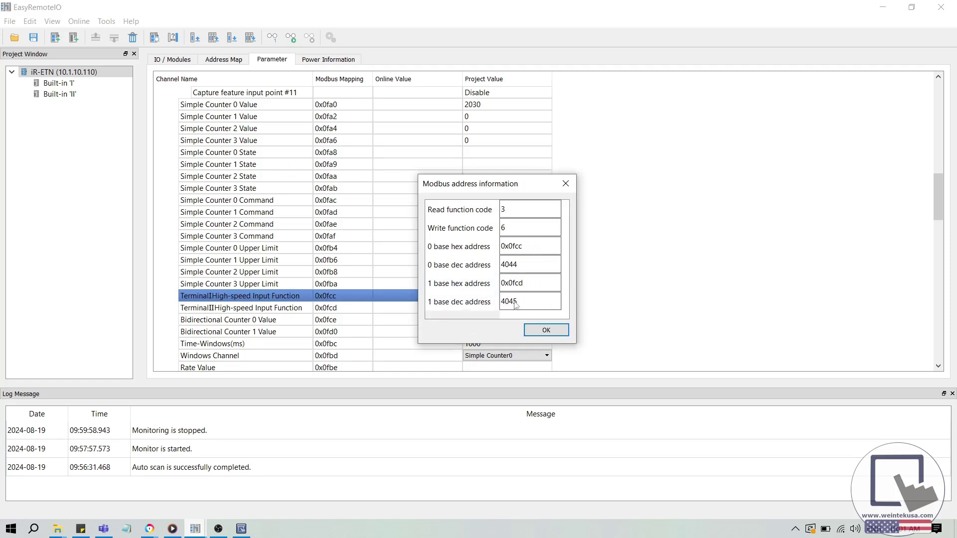
Set the numeric object's address to 6x-4045 and place it at window 10's upper left
left_click(243, 531)
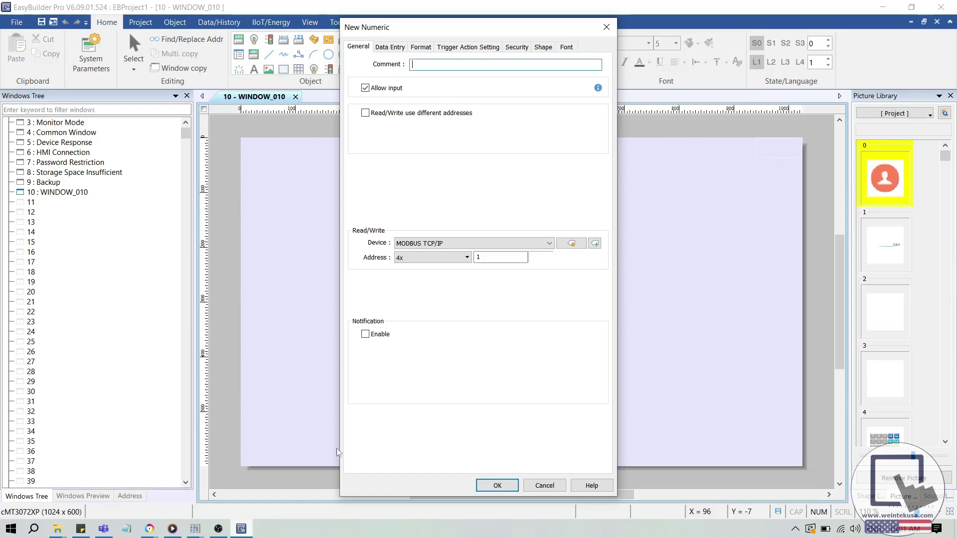
left_click(458, 258)
left_click(431, 375)
double_click(490, 257)
type("4045")
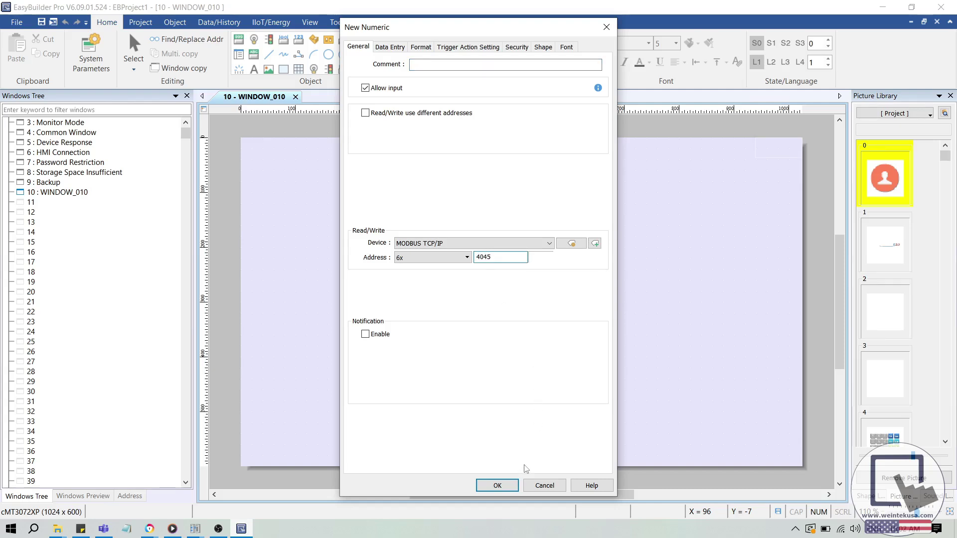
left_click(508, 486)
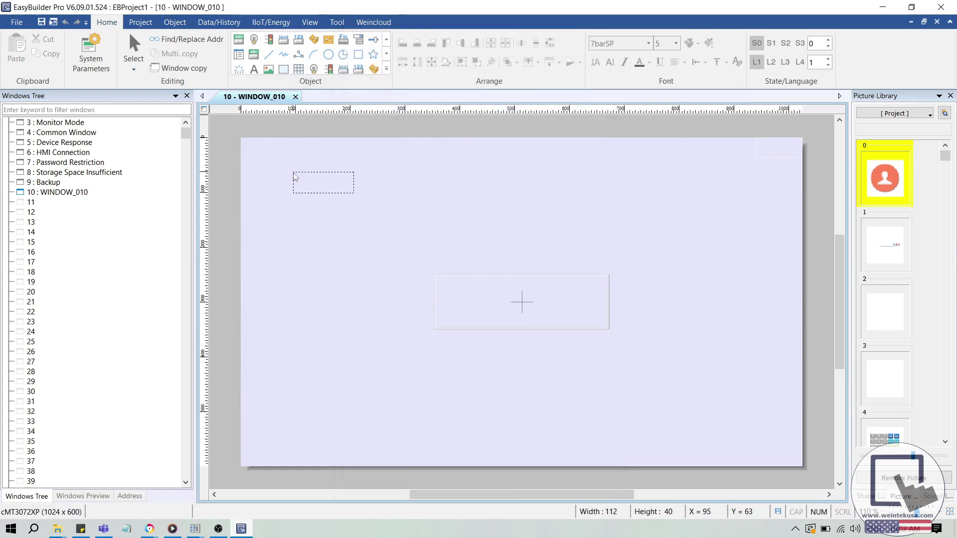
left_click(323, 183)
Run online simulation to confirm the object reads 1, then close the viewer
left_click(140, 22)
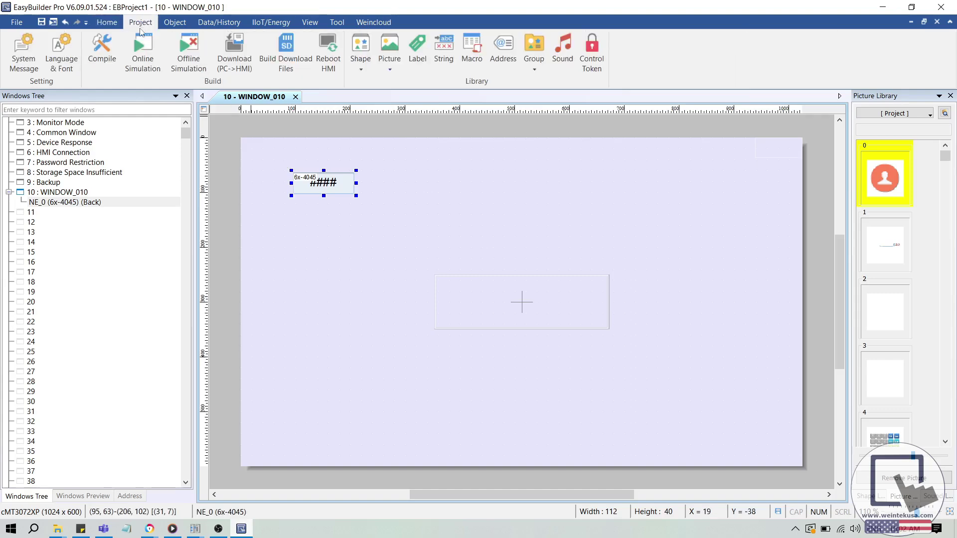
left_click(143, 52)
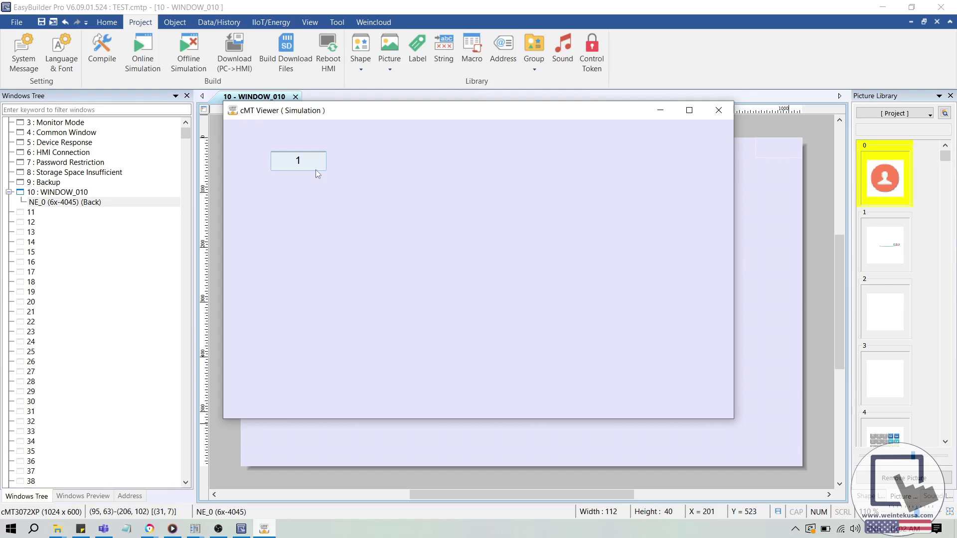
left_click(719, 110)
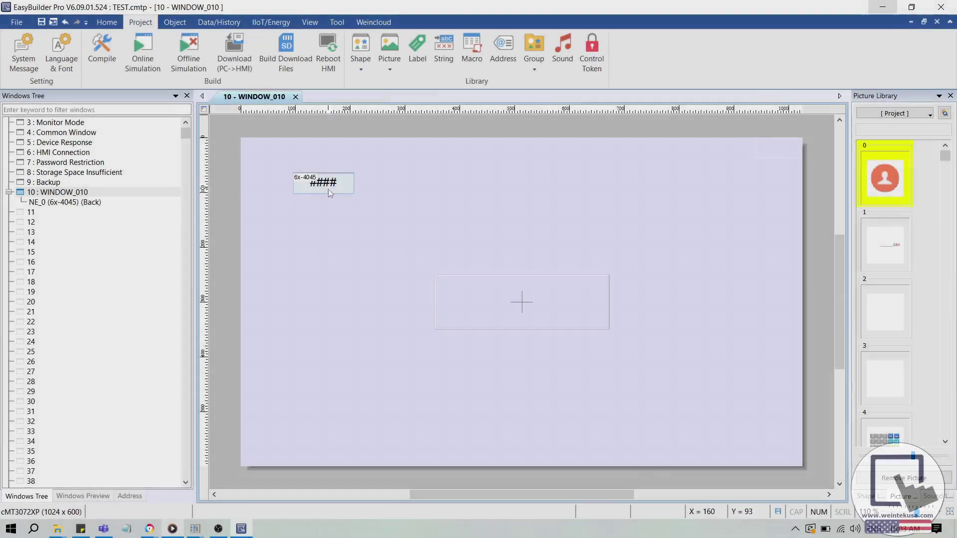
Duplicate NE_0 just below it and change the copy's address to 6x 4001
left_click(326, 188)
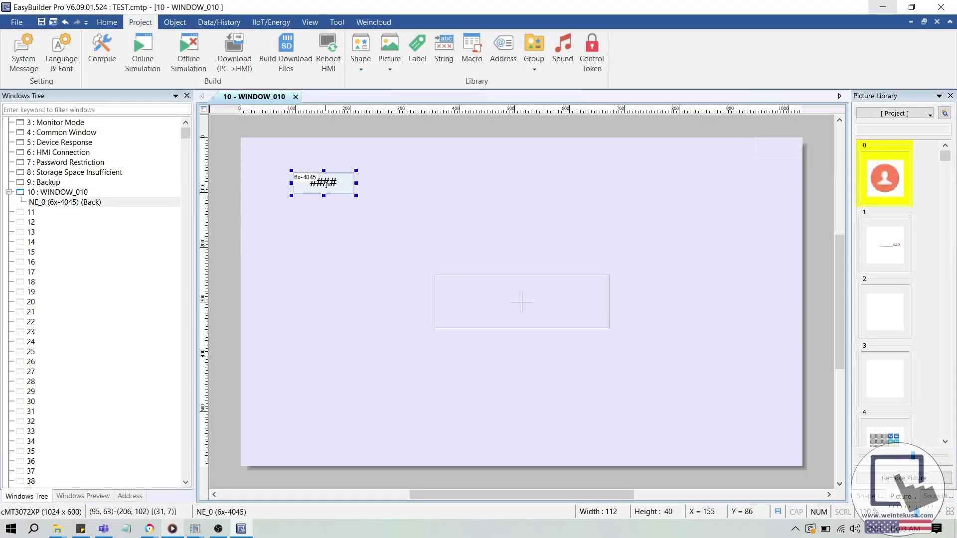
left_click_drag(326, 188, 326, 224)
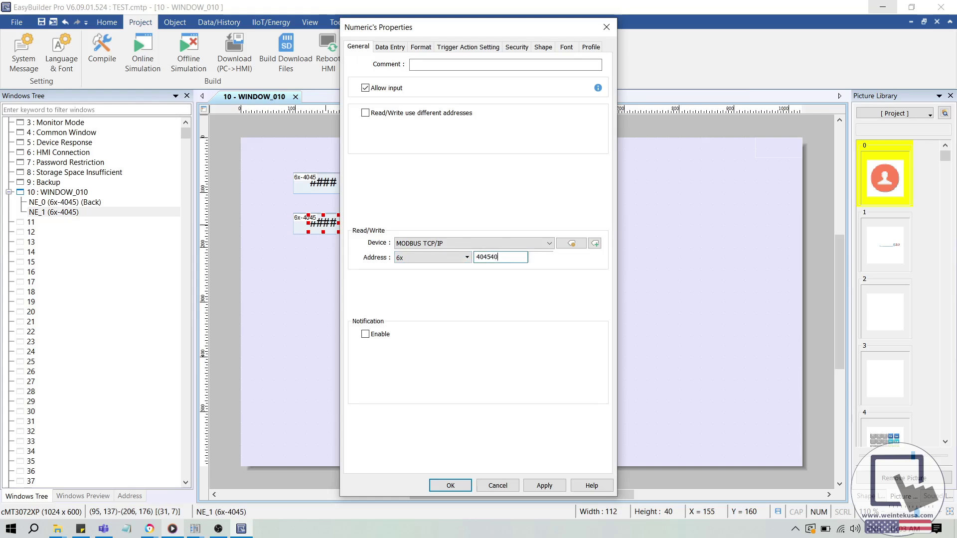
key("BackSpace")
key("BackSpace")
type("01")
mouse_move(204, 528)
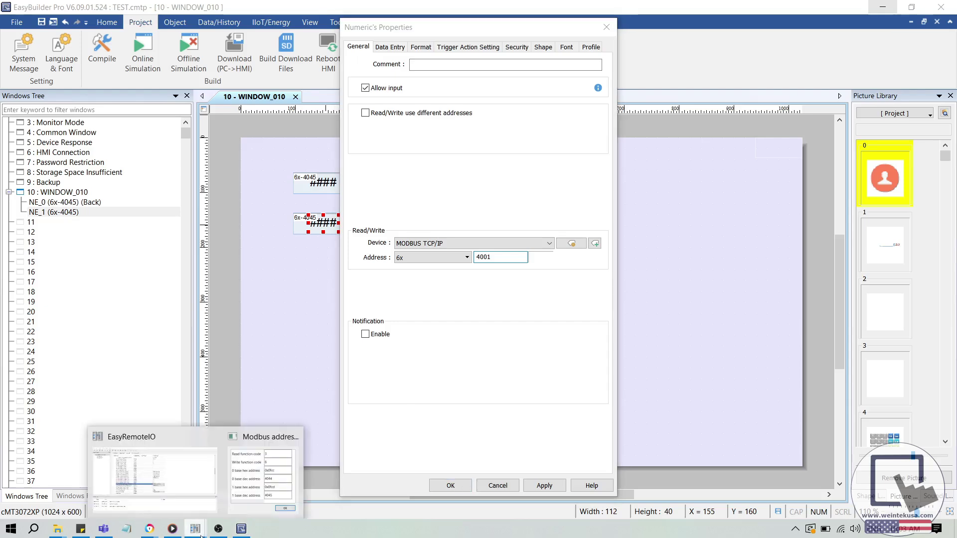
left_click(215, 495)
Look up Simple Counter 0 Value's Modbus address in EasyRemoteIO: hex 0x0fa0, decimal 4001
key("Escape")
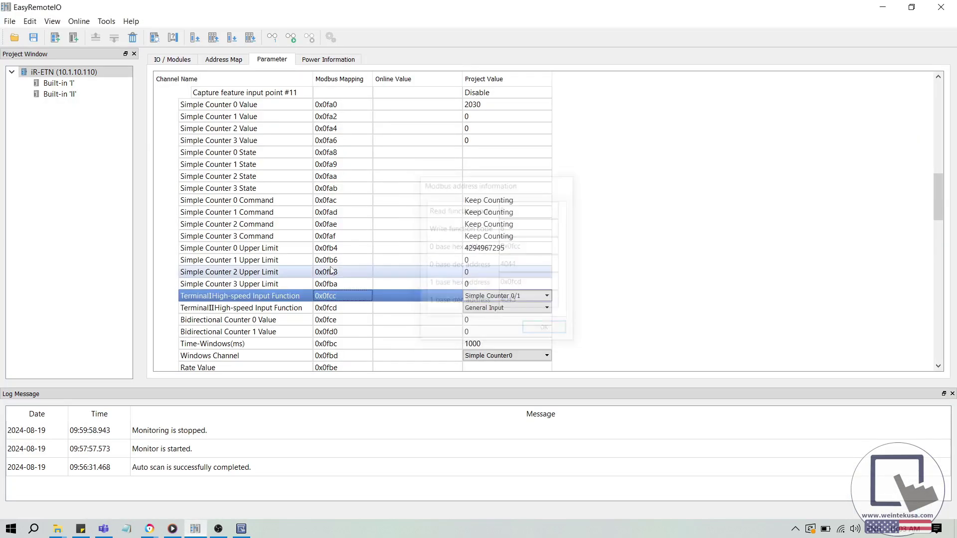
double_click(344, 106)
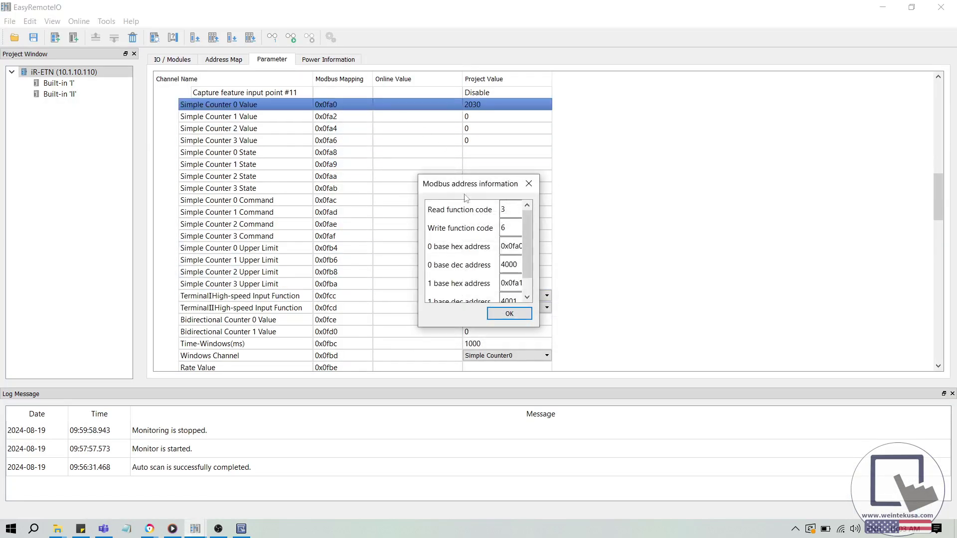
left_click_drag(539, 325, 576, 340)
Review the Device data format choices on the second numeric object's Format tab
left_click(241, 529)
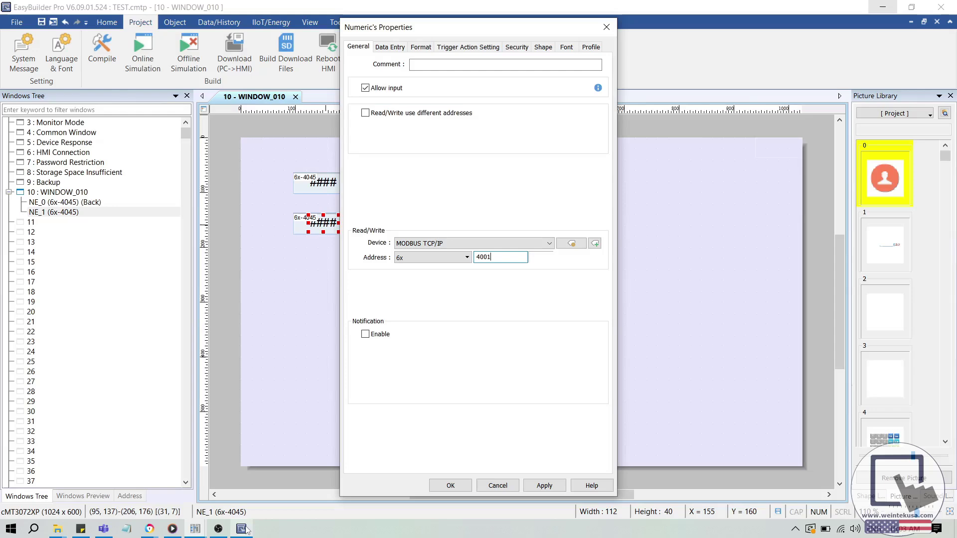
left_click(421, 46)
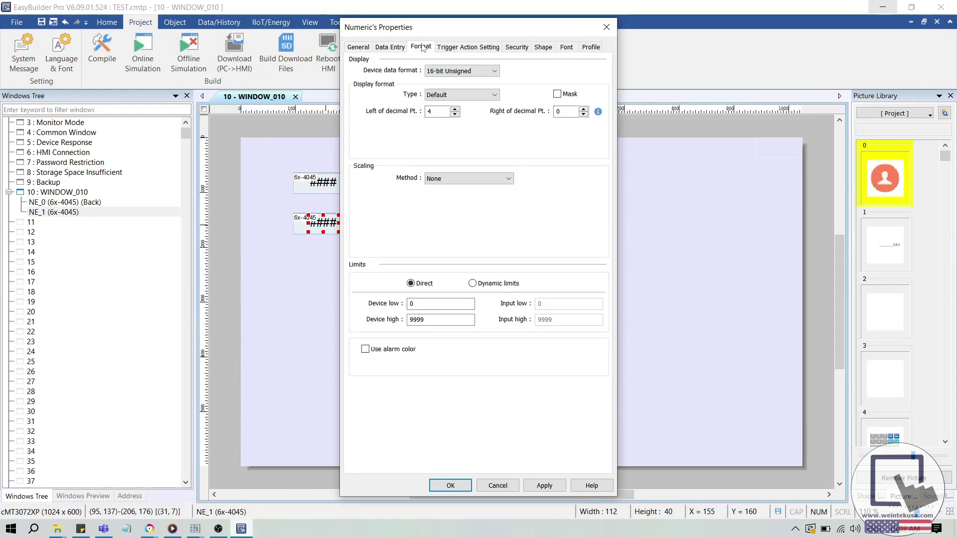
left_click(464, 71)
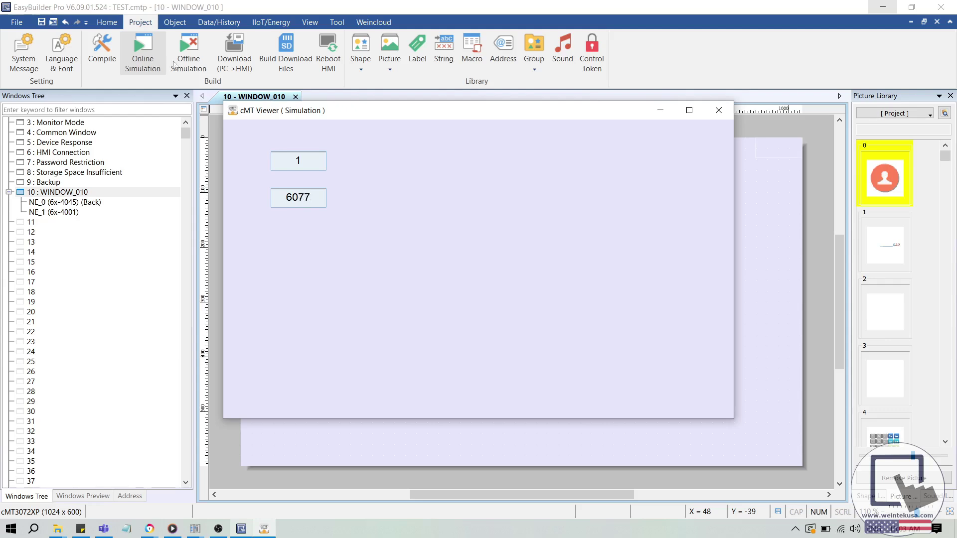
Rerun the online simulation to read the input function, command, upper limit and counter value
left_click(711, 118)
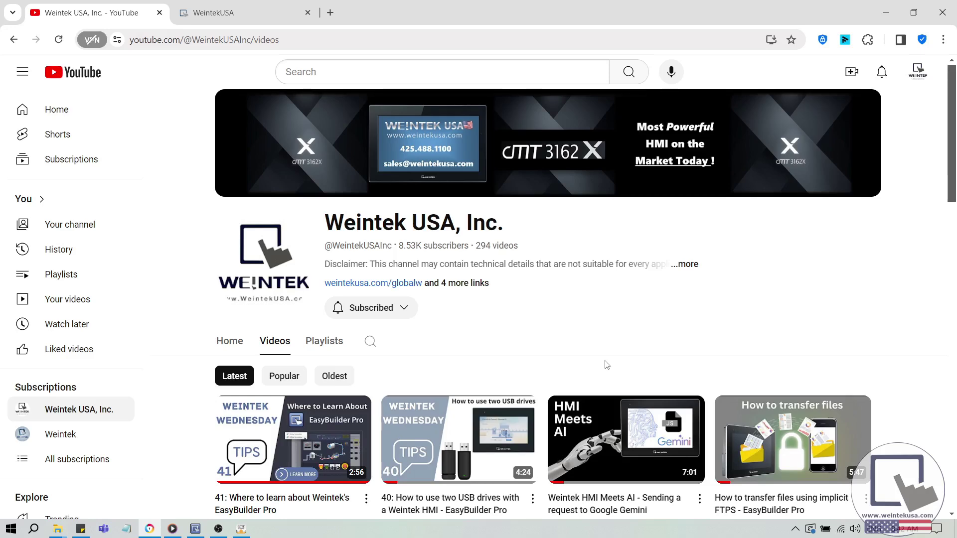
Switch to the WeintekUSA forum tab and scroll down its home page categories
left_click(273, 15)
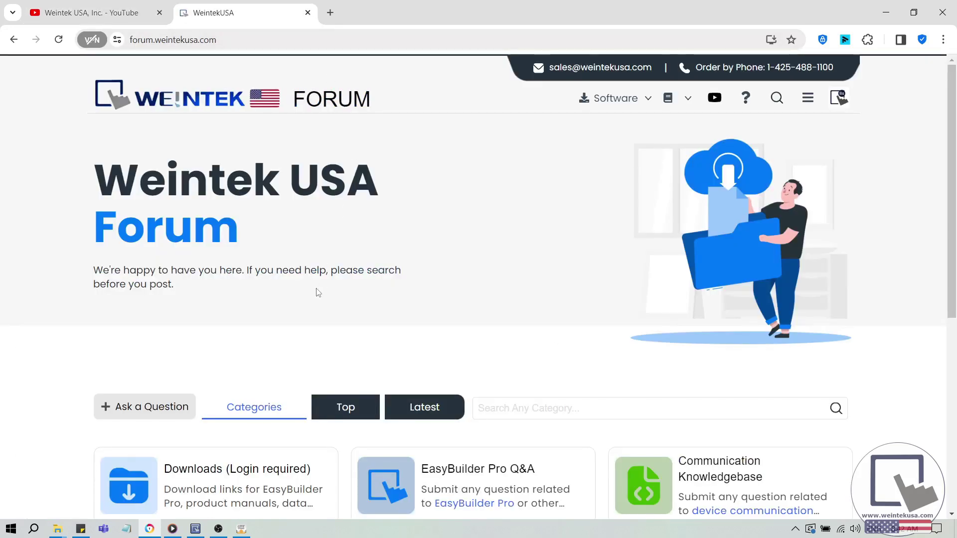
scroll(318, 292, "down", 1)
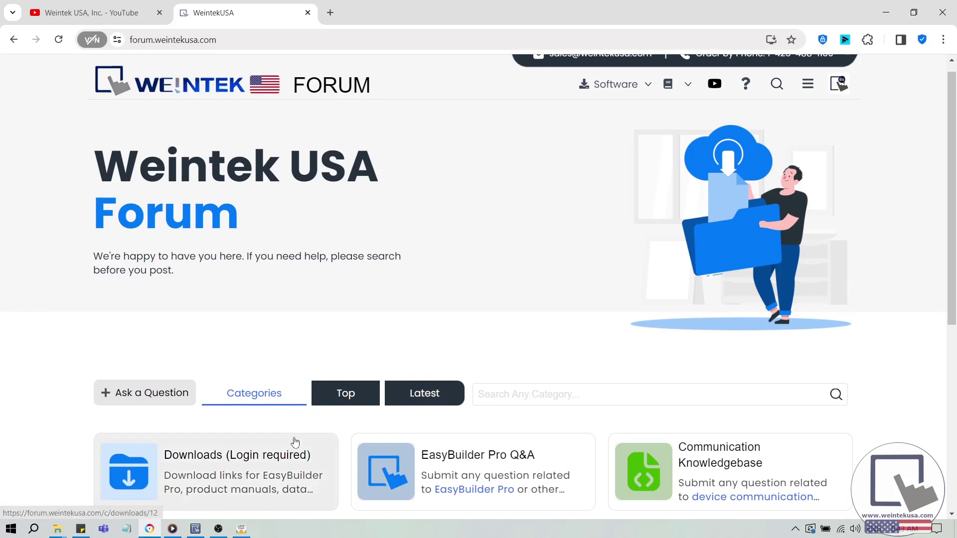